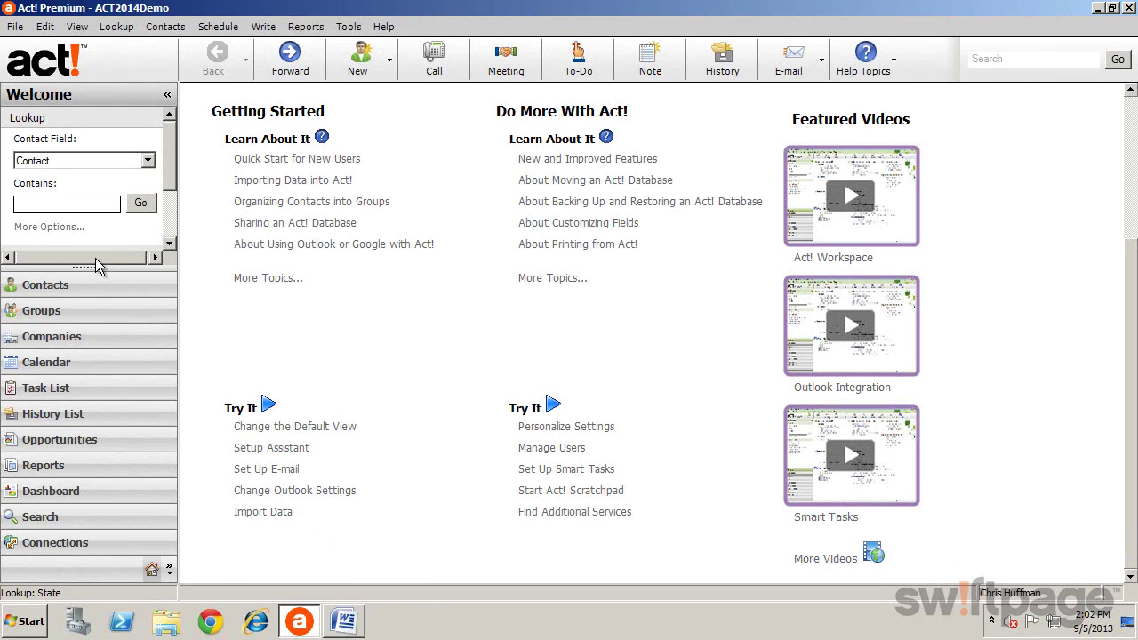
Step: Look up contacts whose State starts with CA, listing 26 California contacts
left_click(74, 229)
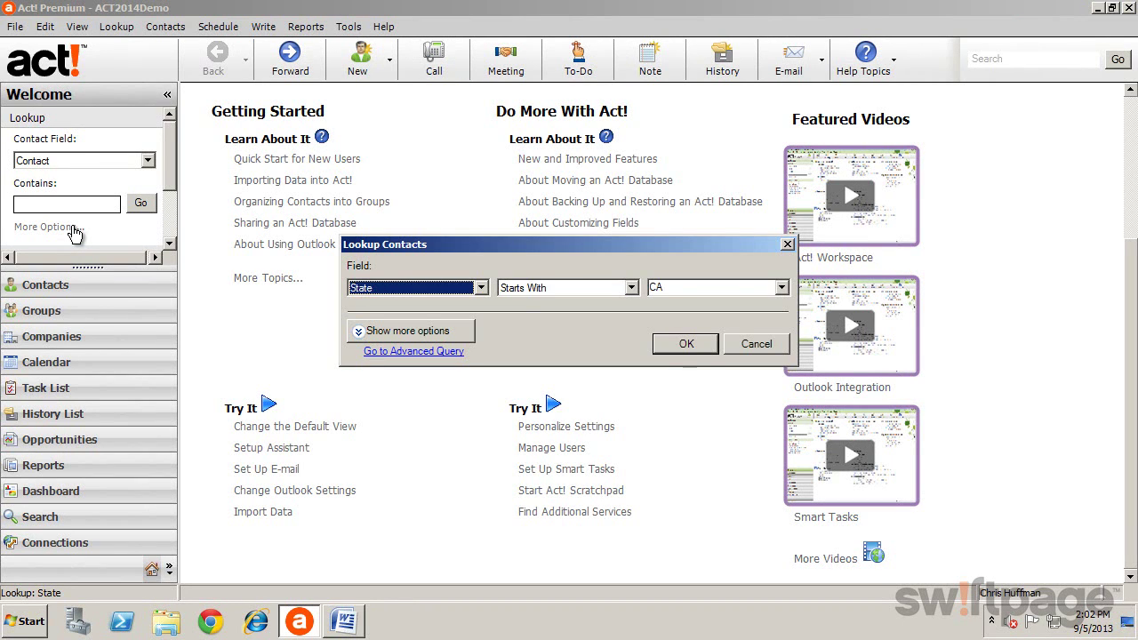
left_click(686, 344)
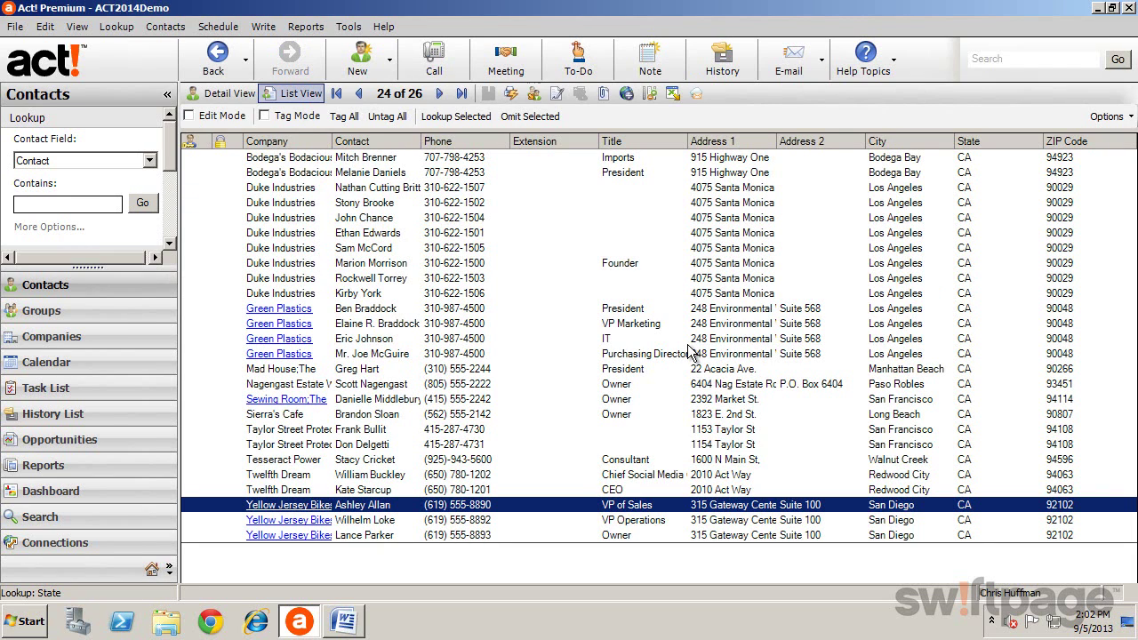
Step: Launch the Mail Merge wizard from the Write menu, keeping Word processor as the output
left_click(264, 28)
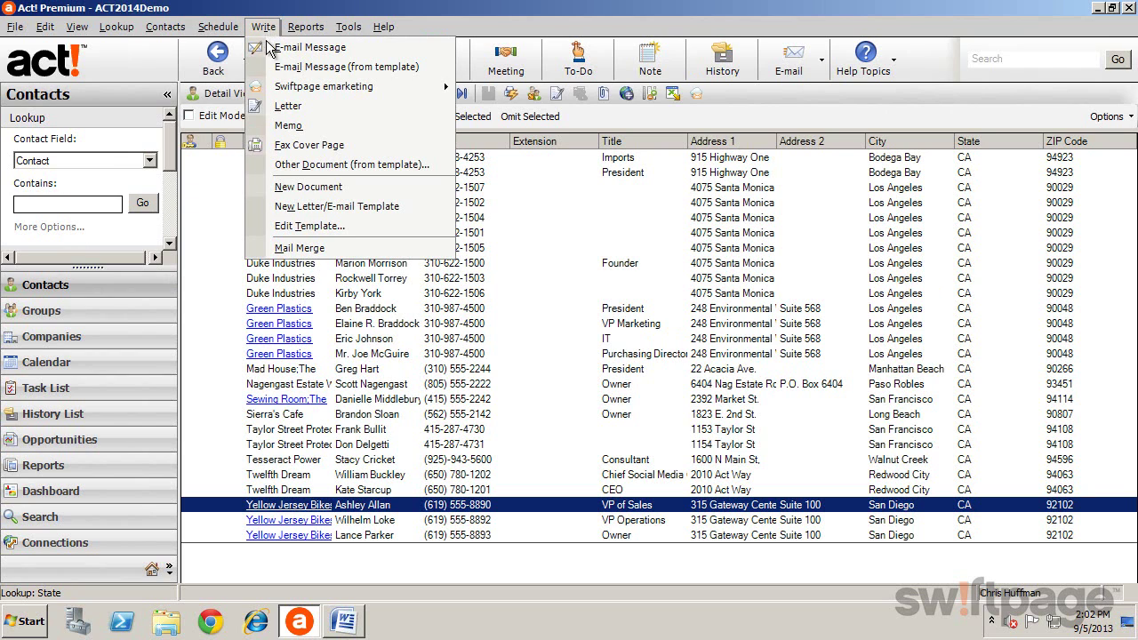
left_click(309, 250)
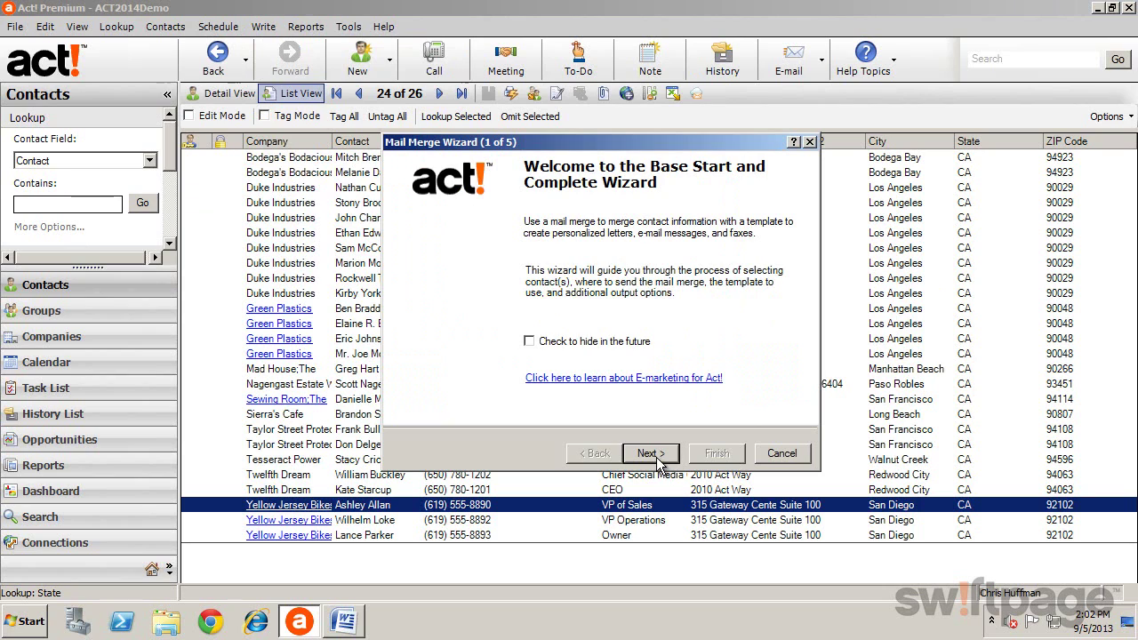
left_click(657, 455)
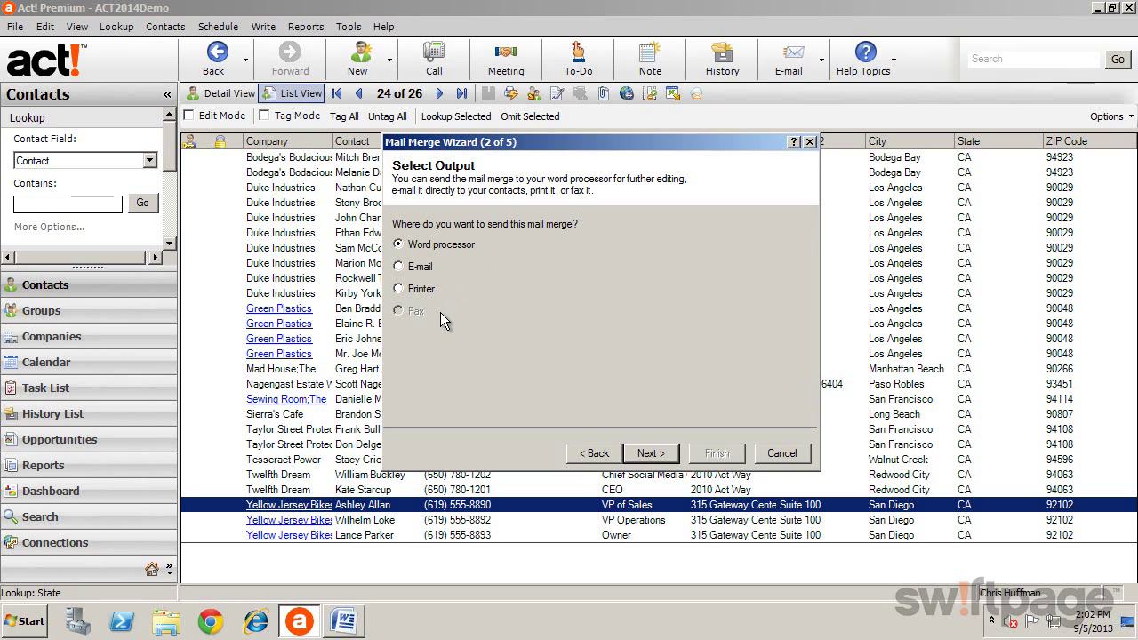
left_click(649, 454)
key("Delete")
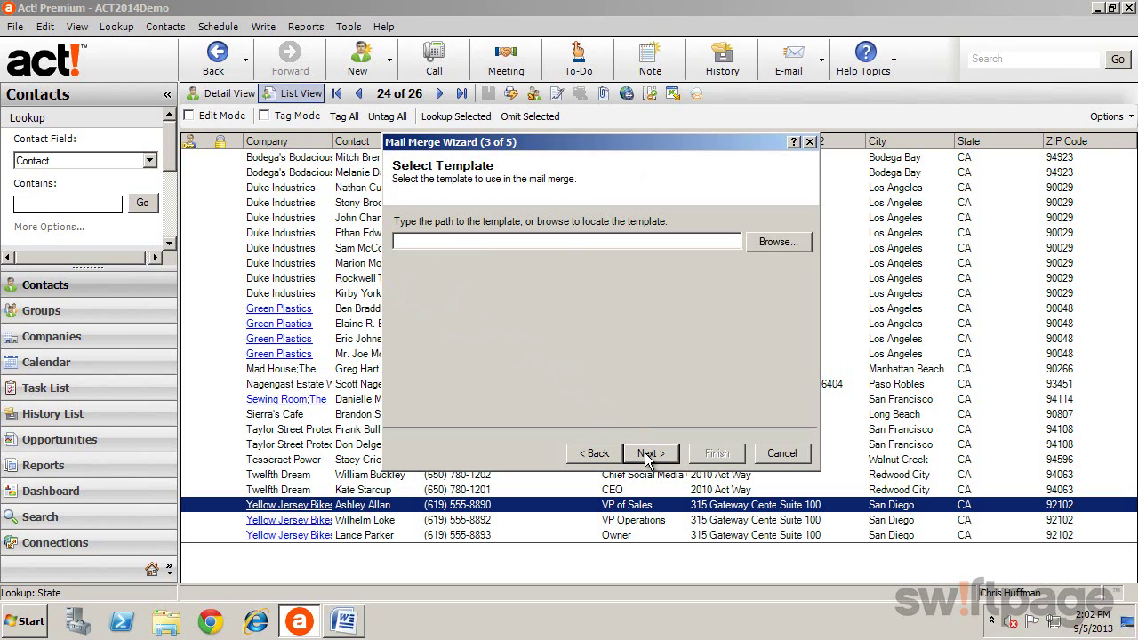
Step: Merge the 26 current-lookup contacts into the 01 Initial Communication - Direct Marketing Letter template
left_click(787, 243)
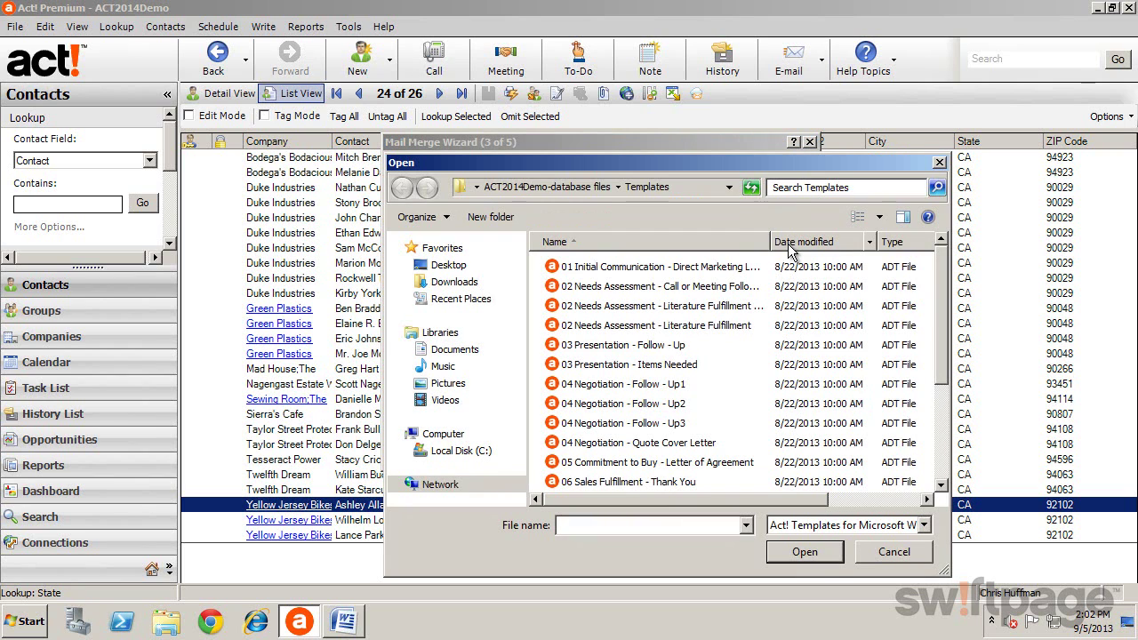
left_click(671, 267)
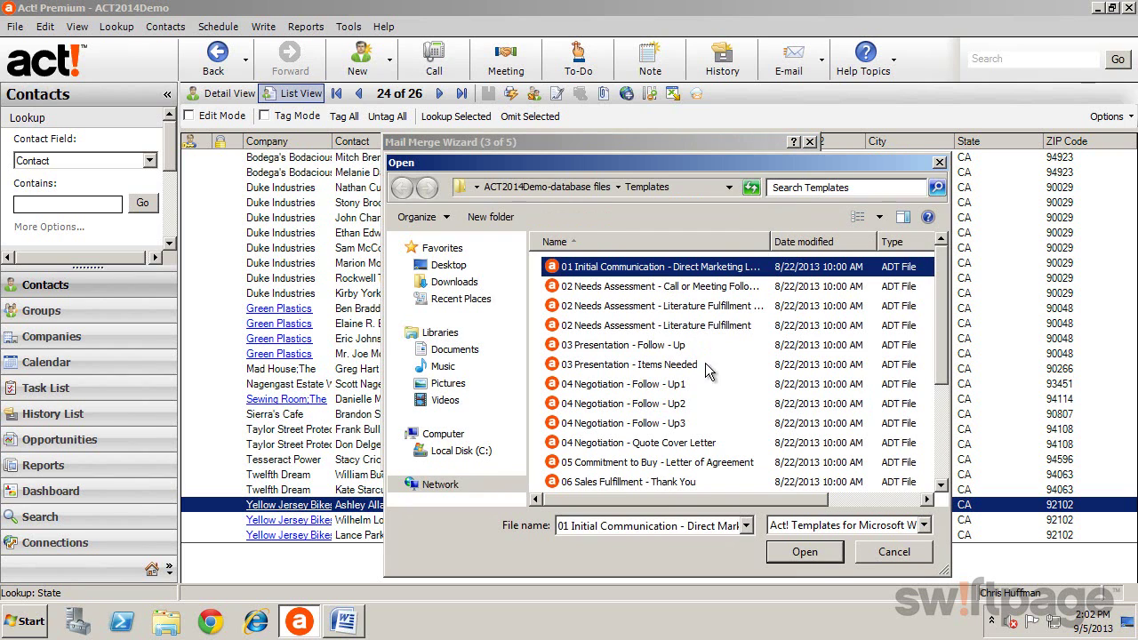
left_click(803, 550)
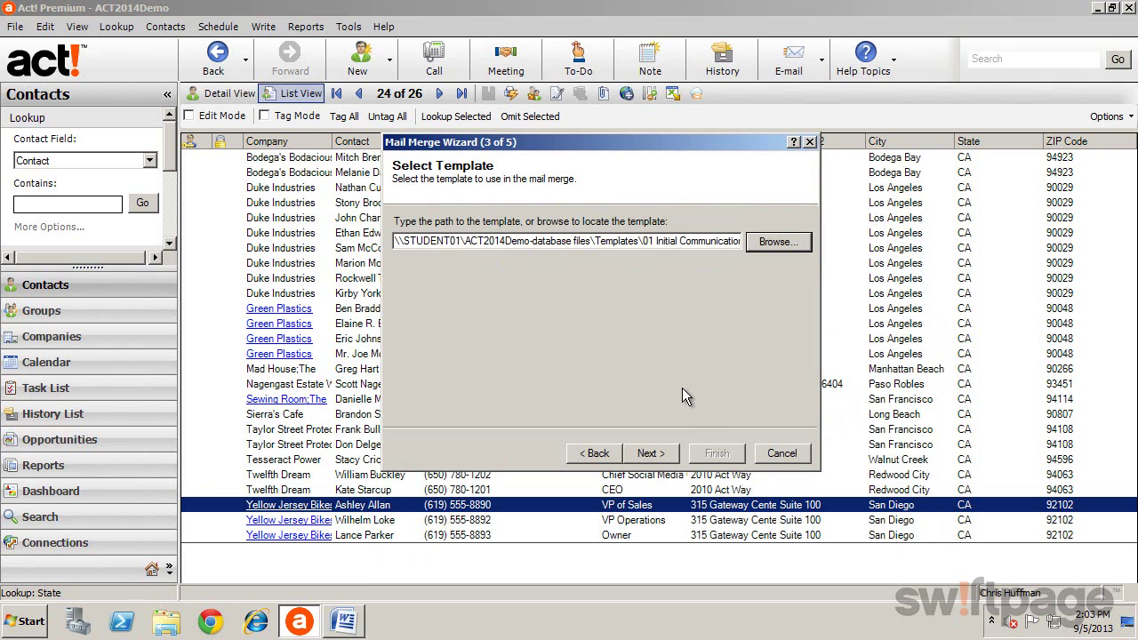
left_click(648, 453)
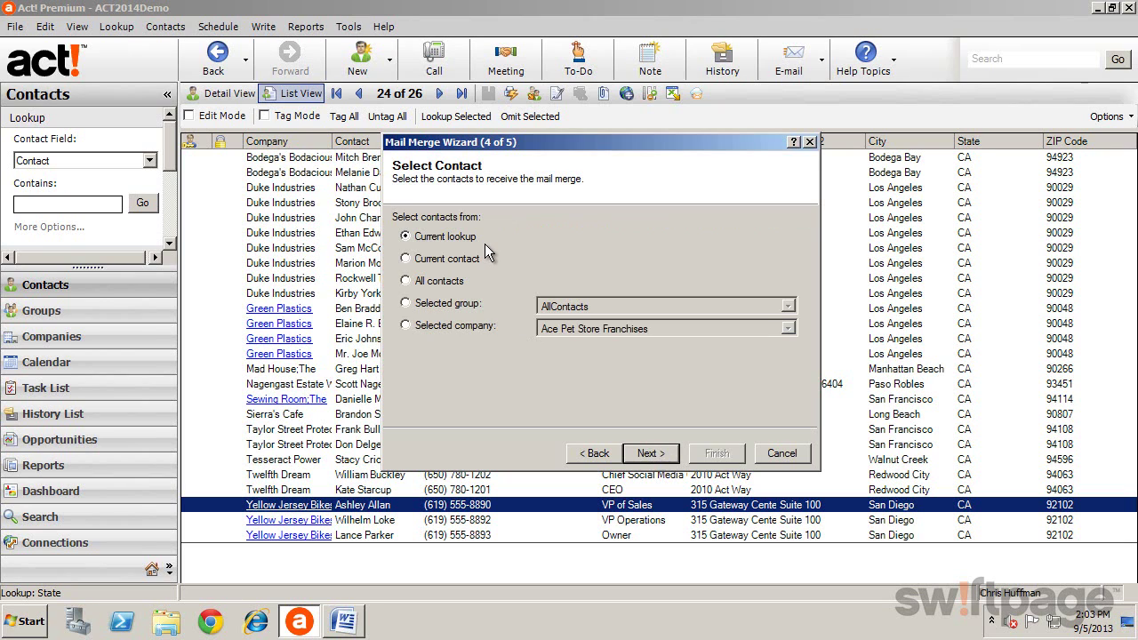
left_click(649, 452)
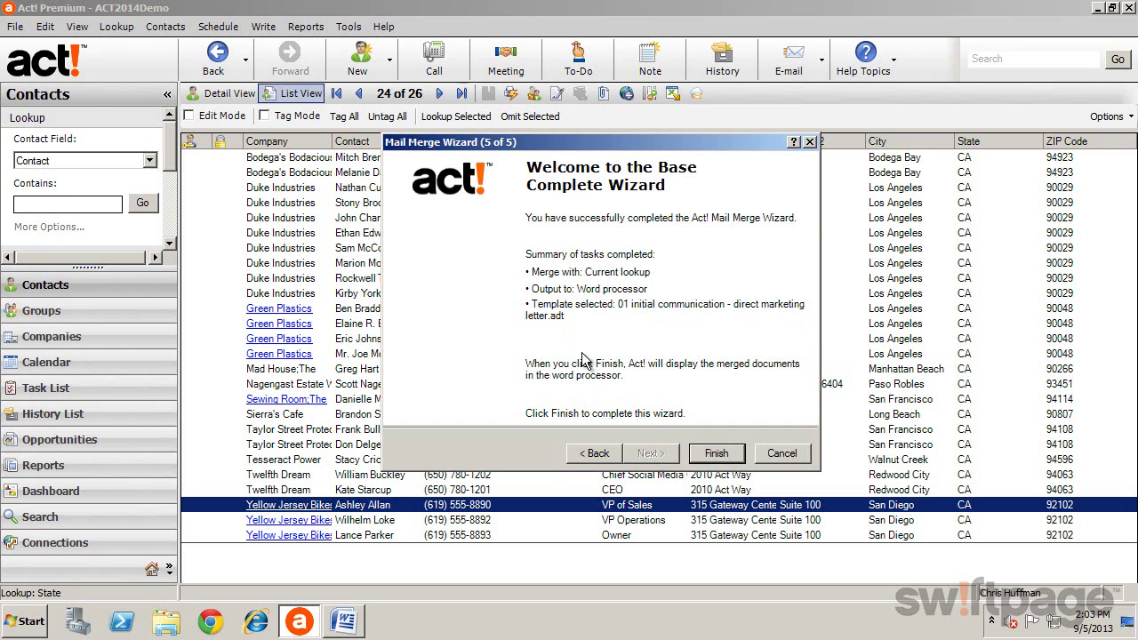
left_click(717, 453)
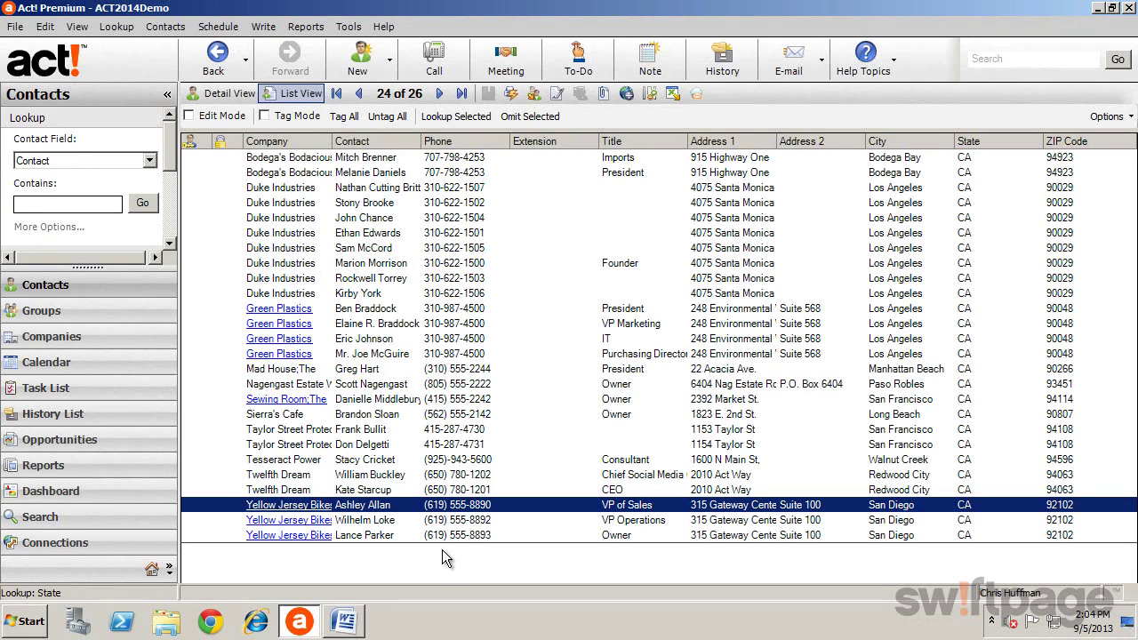
left_click(356, 624)
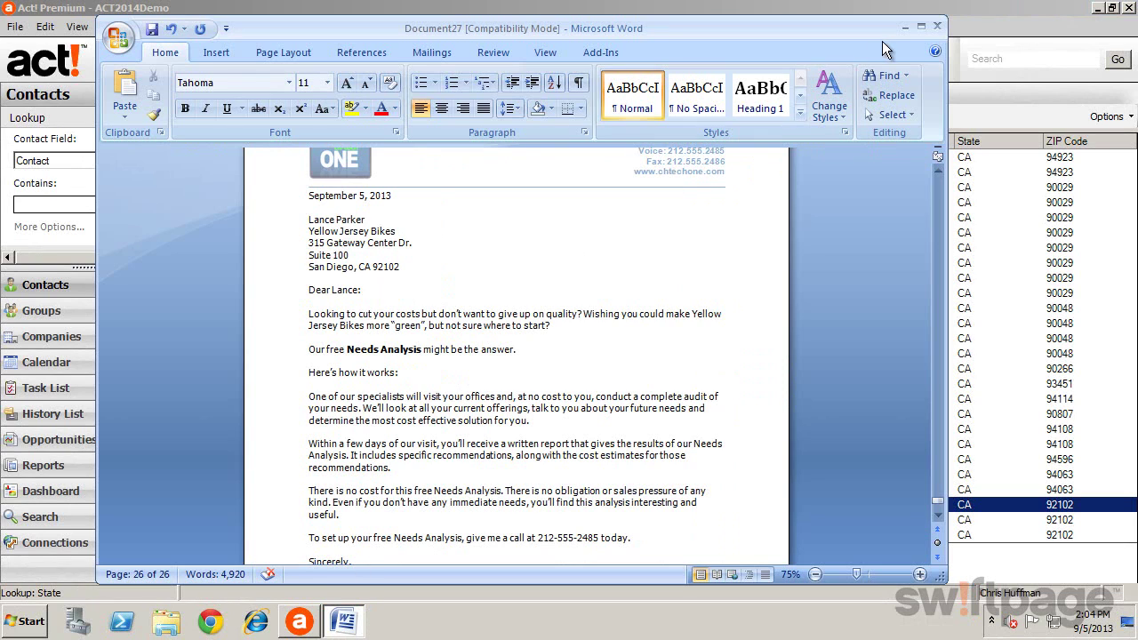
left_click(904, 26)
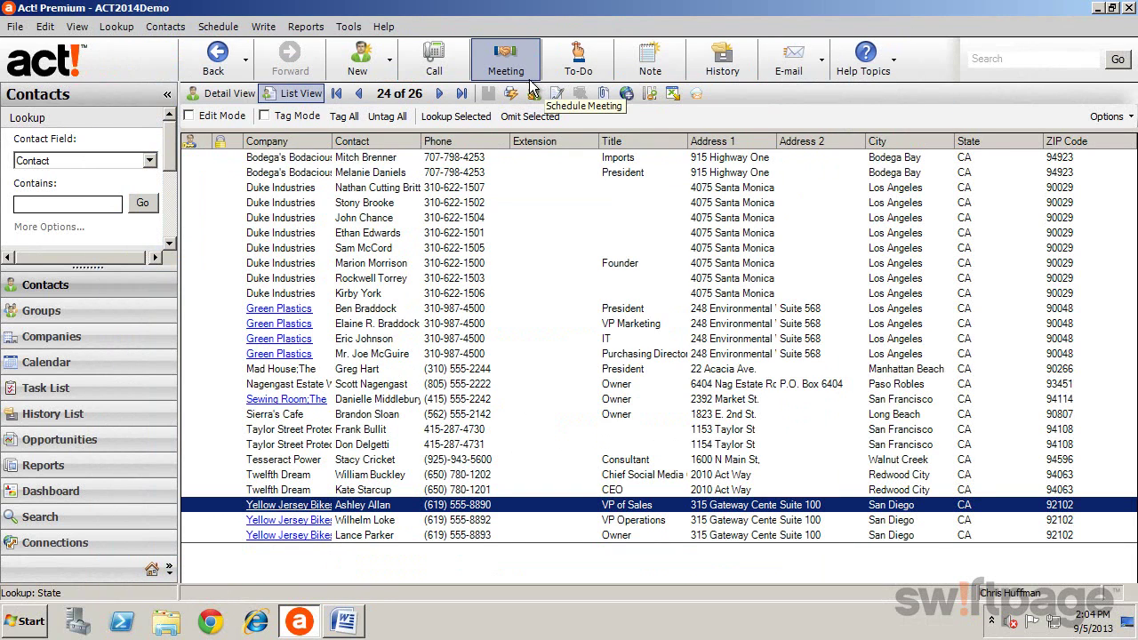
left_click(15, 26)
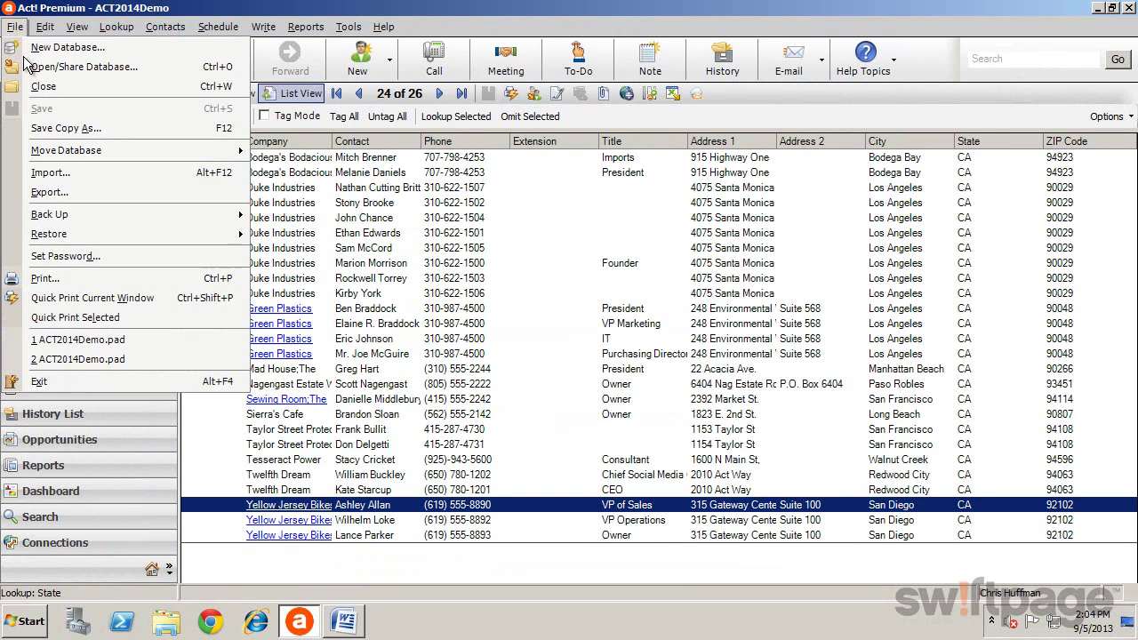
left_click(57, 278)
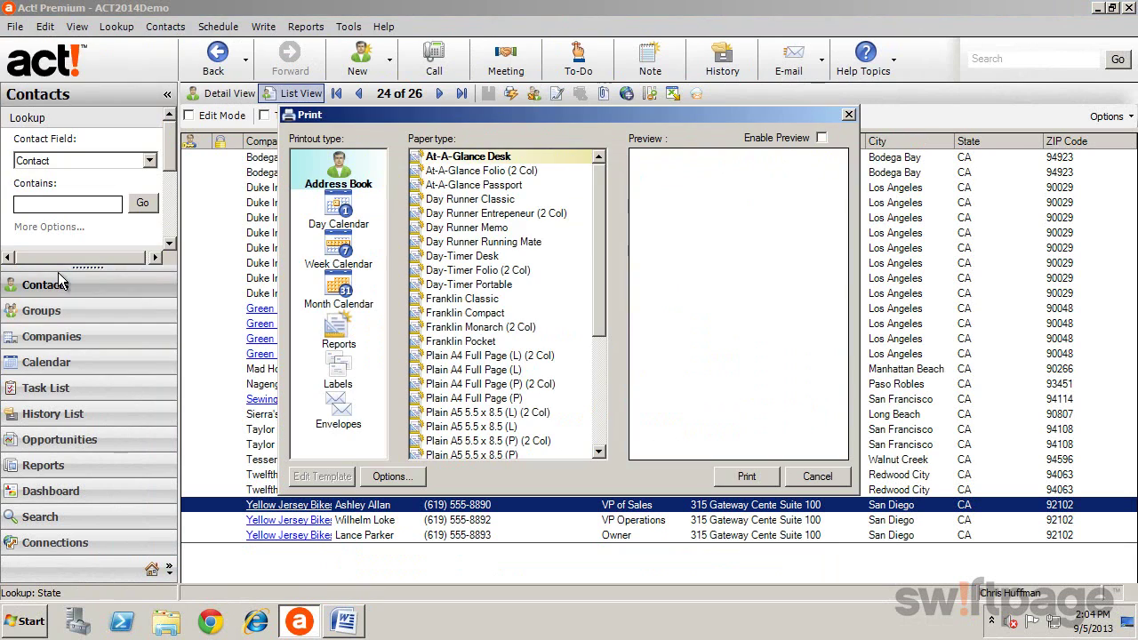
left_click(335, 381)
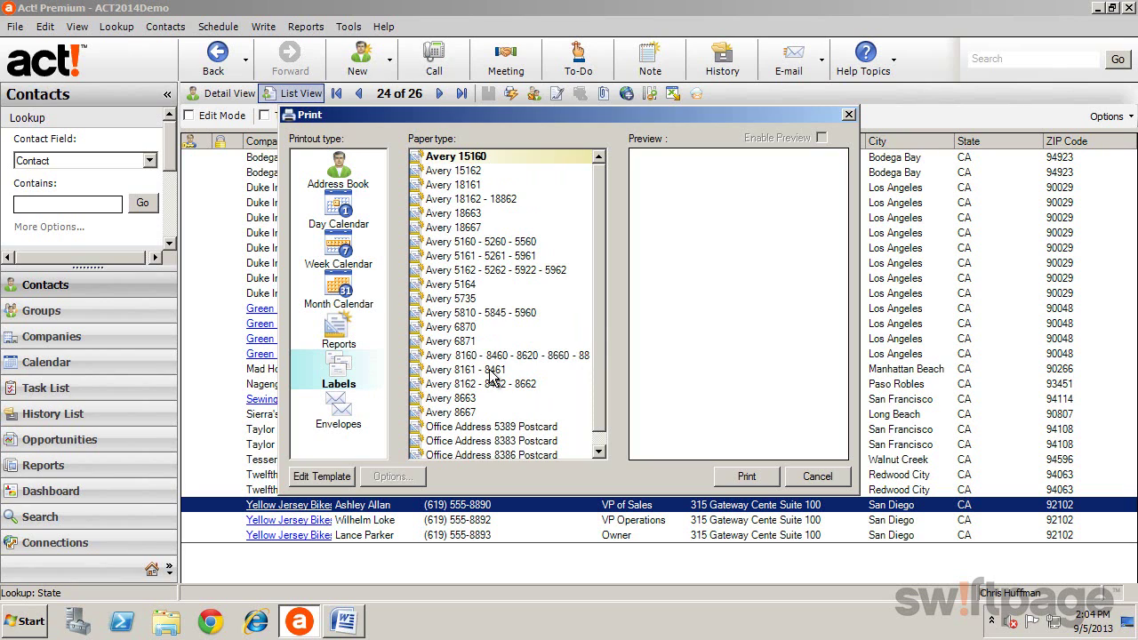
left_click(743, 479)
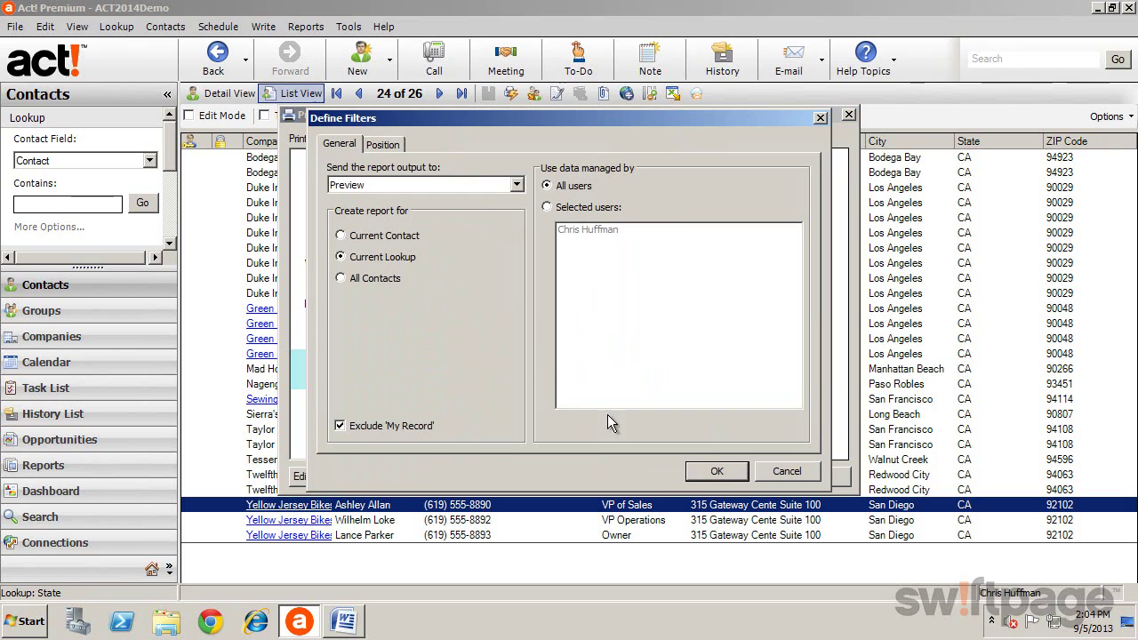
left_click(716, 472)
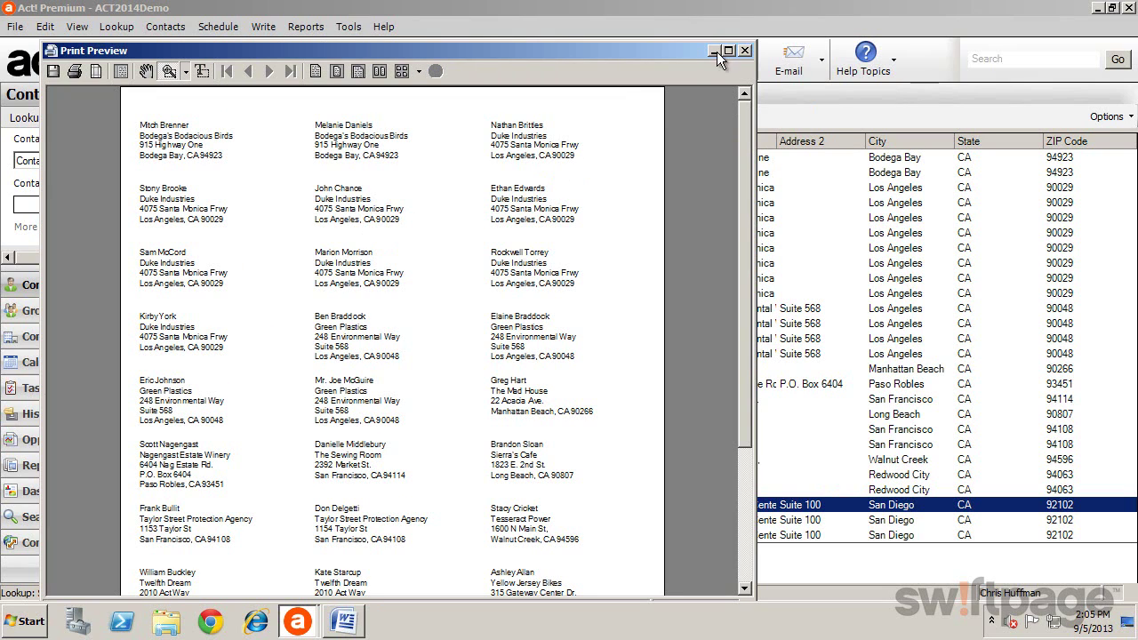
left_click(745, 51)
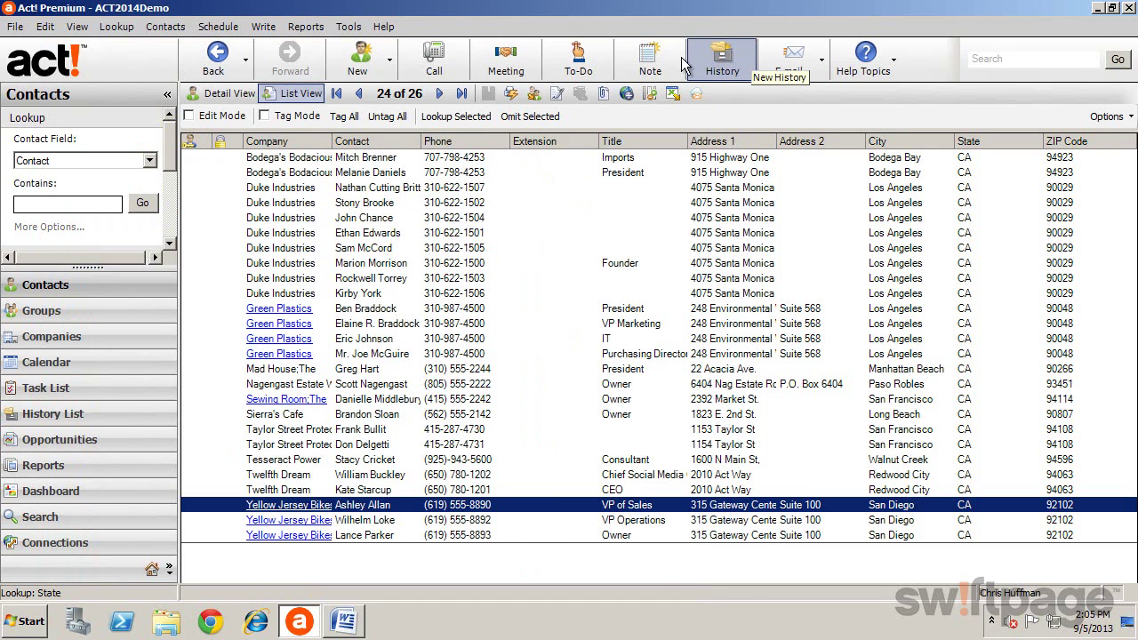
Step: Launch the Mail Merge wizard with E-mail output, keeping the letter template and current lookup
left_click(263, 27)
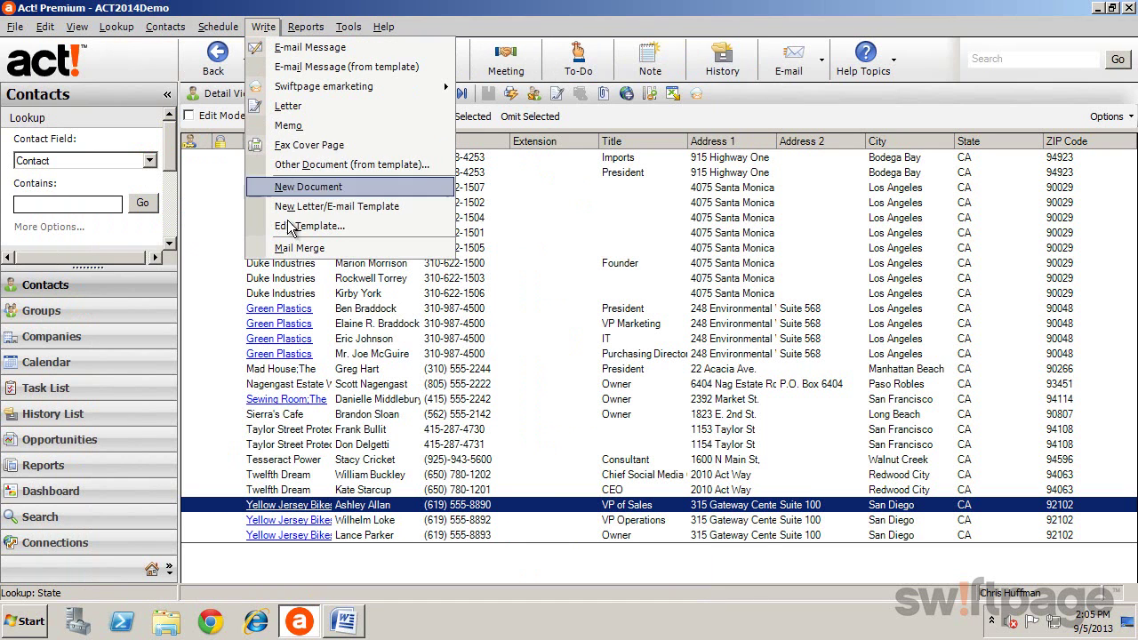
left_click(300, 249)
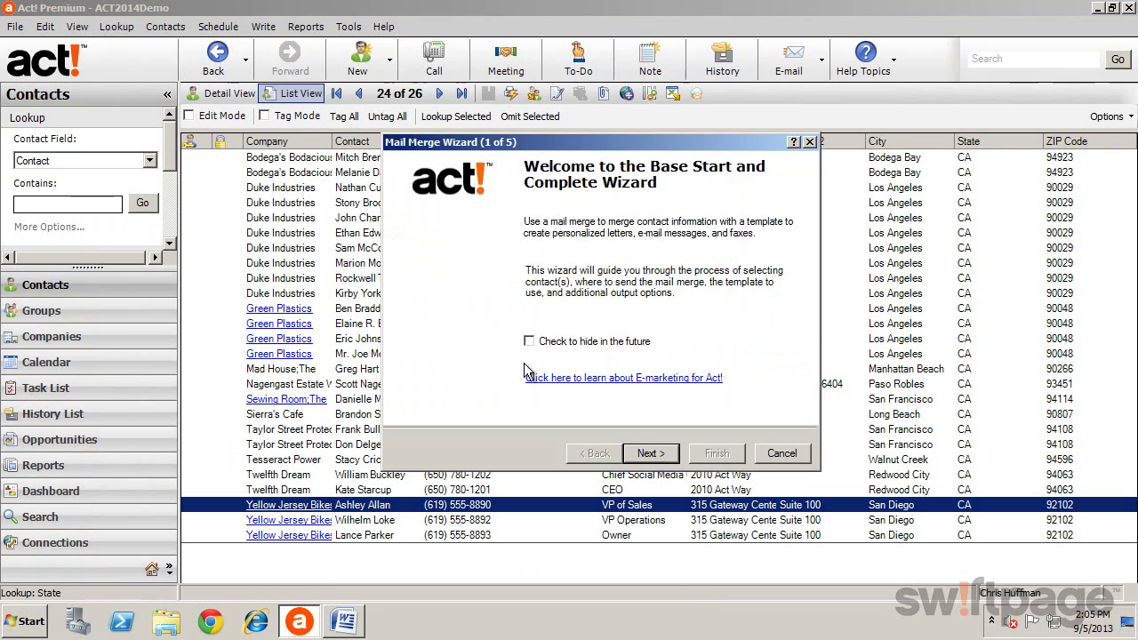
left_click(644, 451)
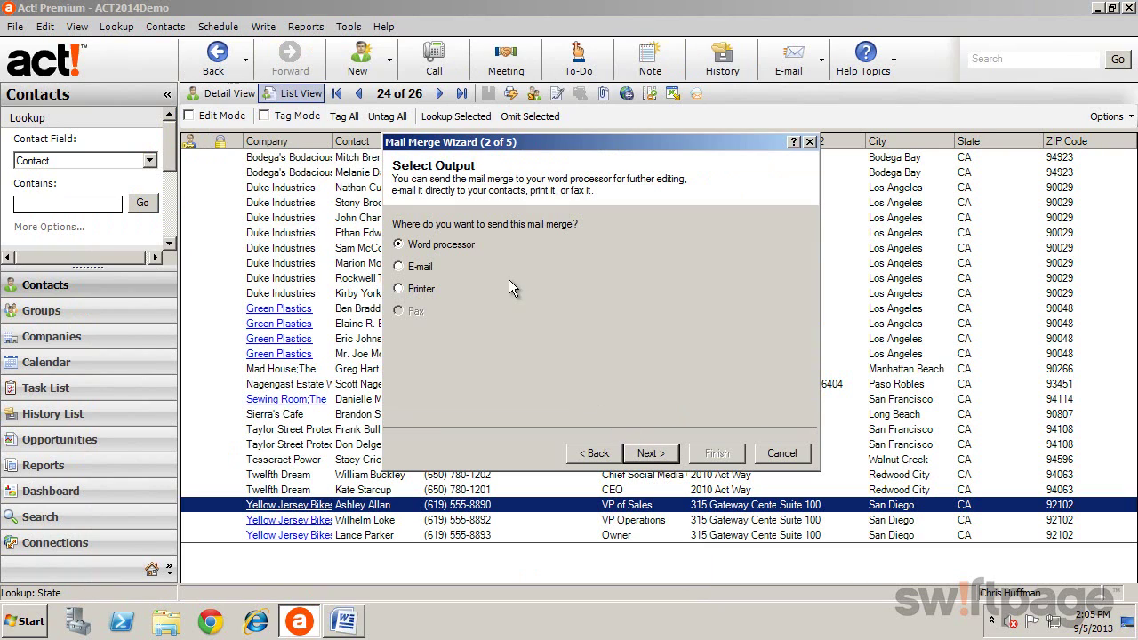
left_click(423, 269)
left_click(648, 452)
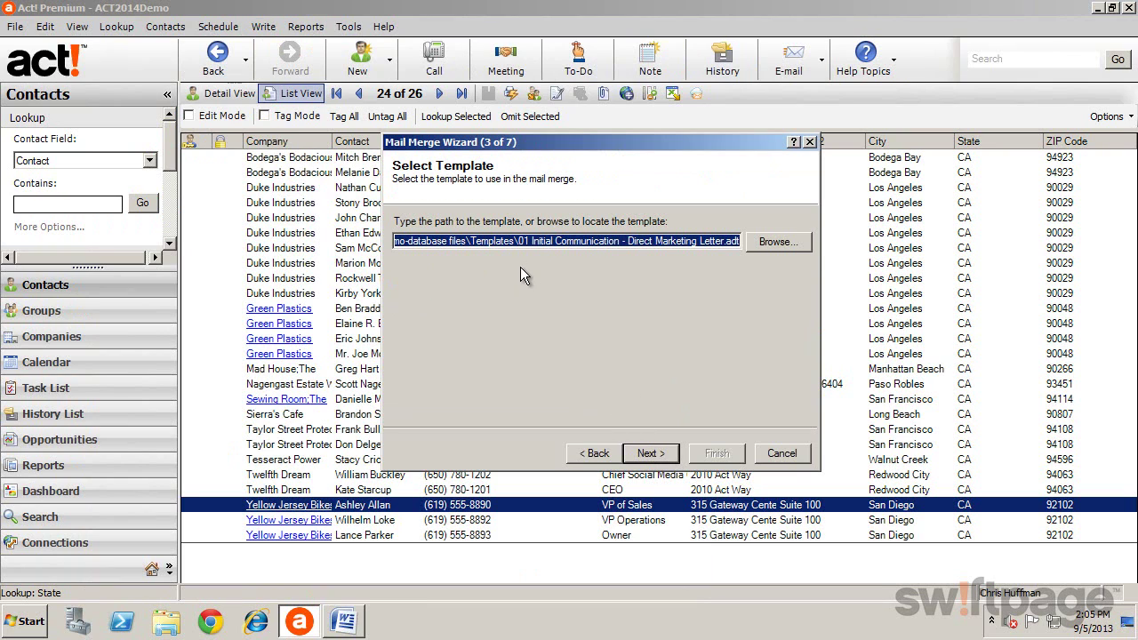
left_click(652, 453)
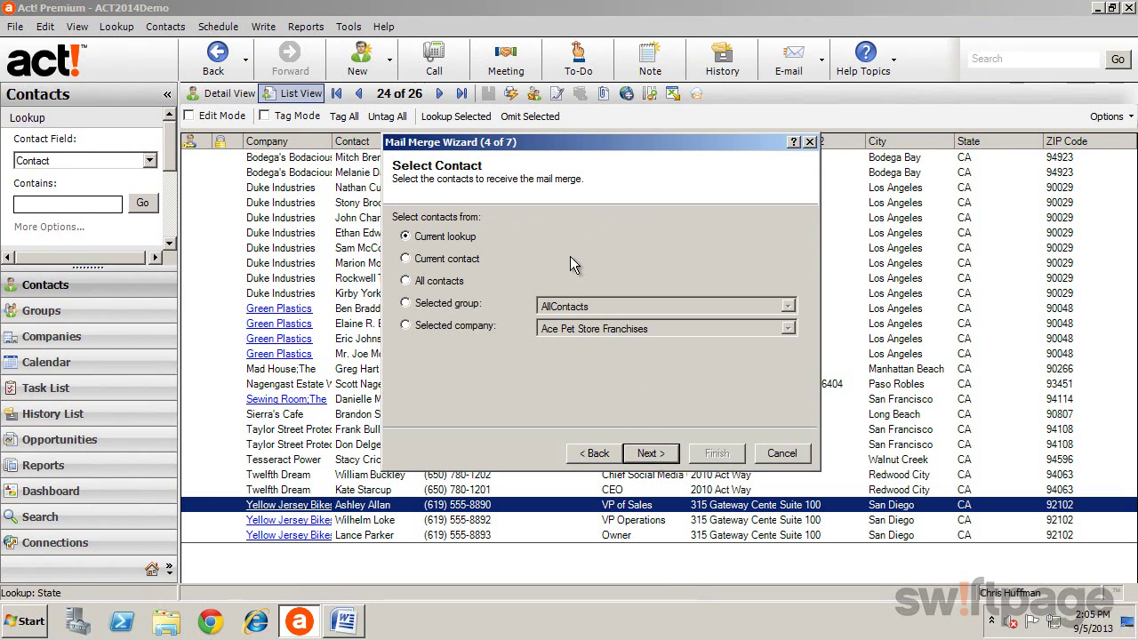
left_click(649, 455)
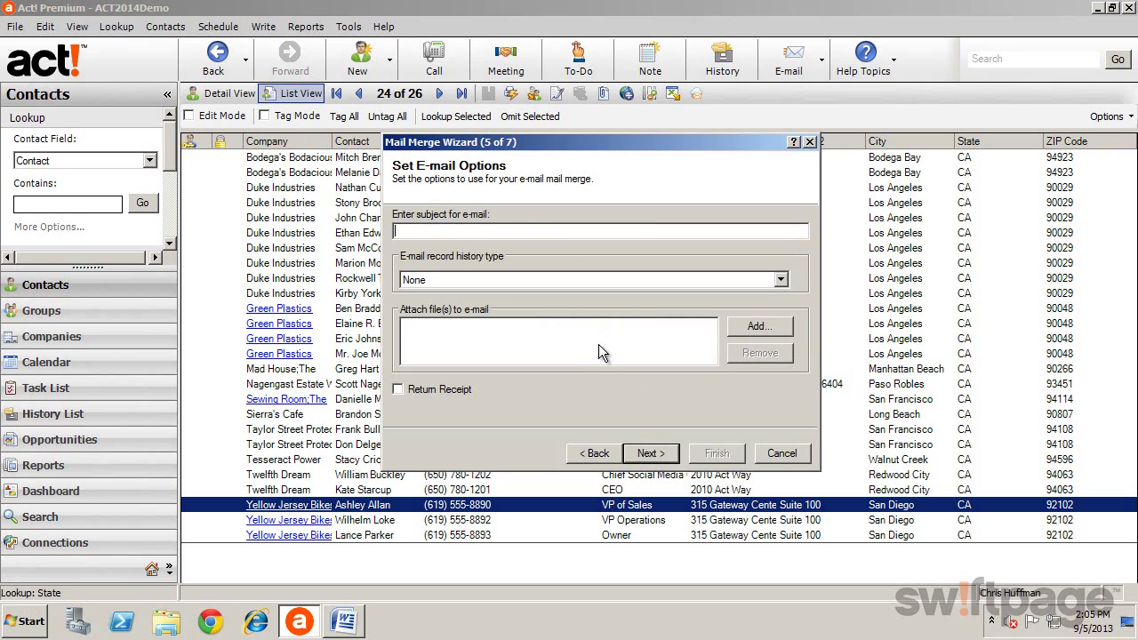
Step: Use subject 'Please visit us at our Booth this weekend.', subject-only history, and omit records lacking e-mail
type("Please visit us at our Booth this weekend.")
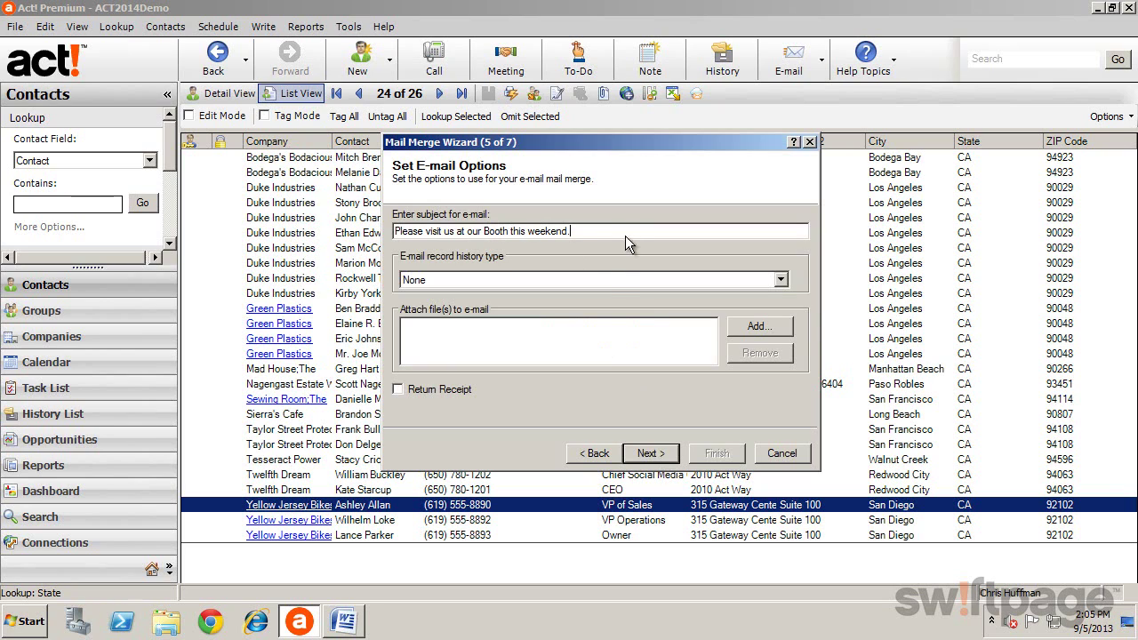
left_click(612, 279)
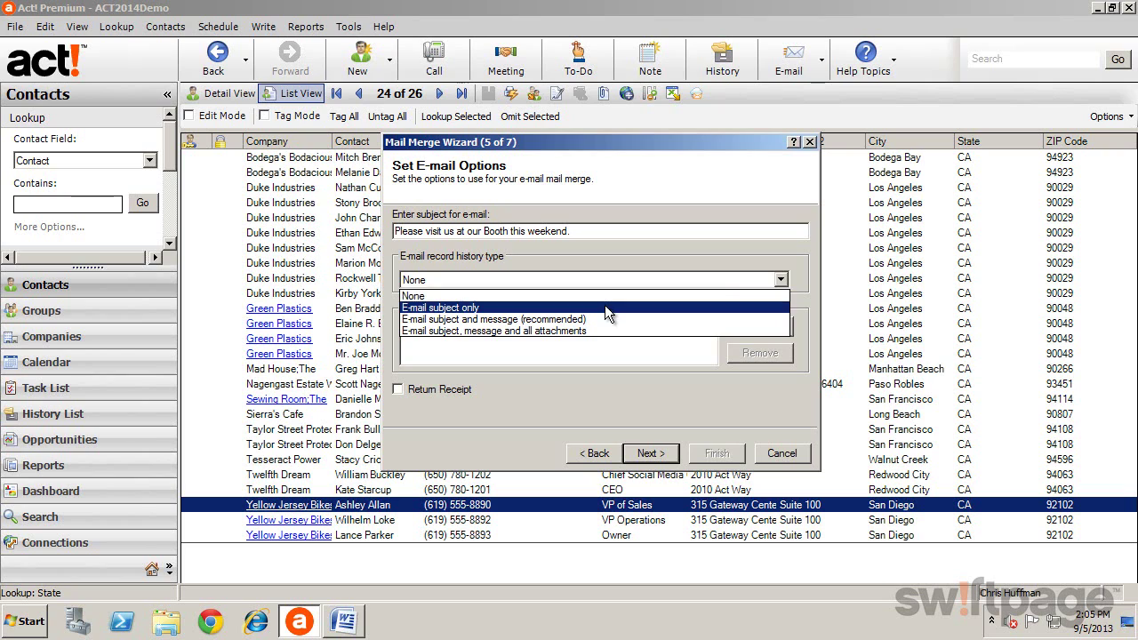
left_click(604, 305)
left_click(586, 347)
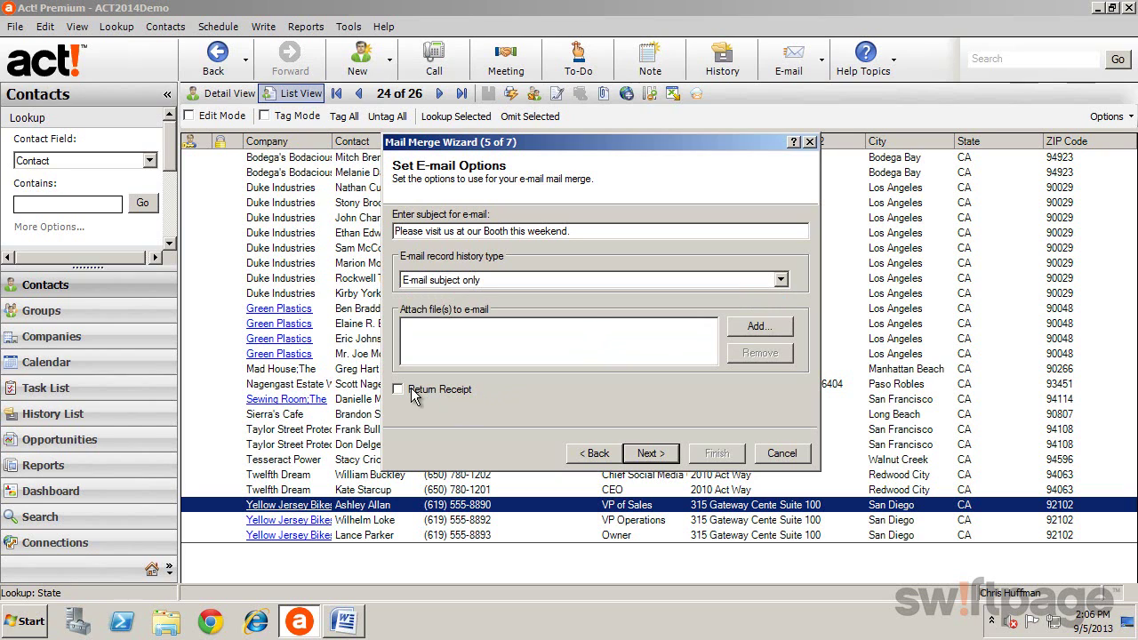
left_click(645, 455)
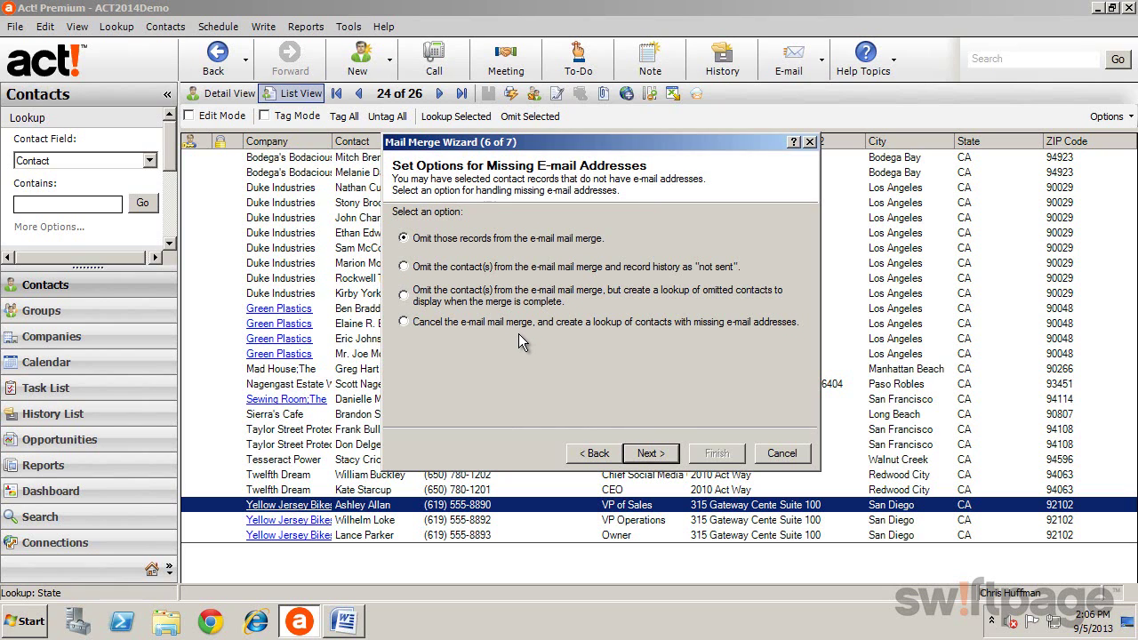
left_click(659, 455)
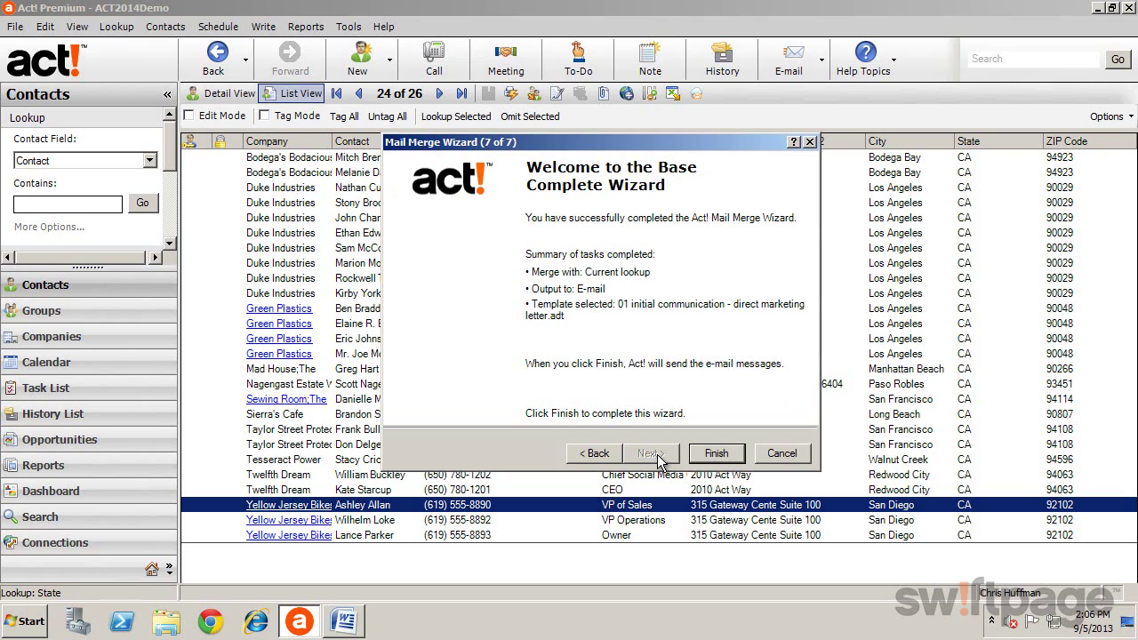